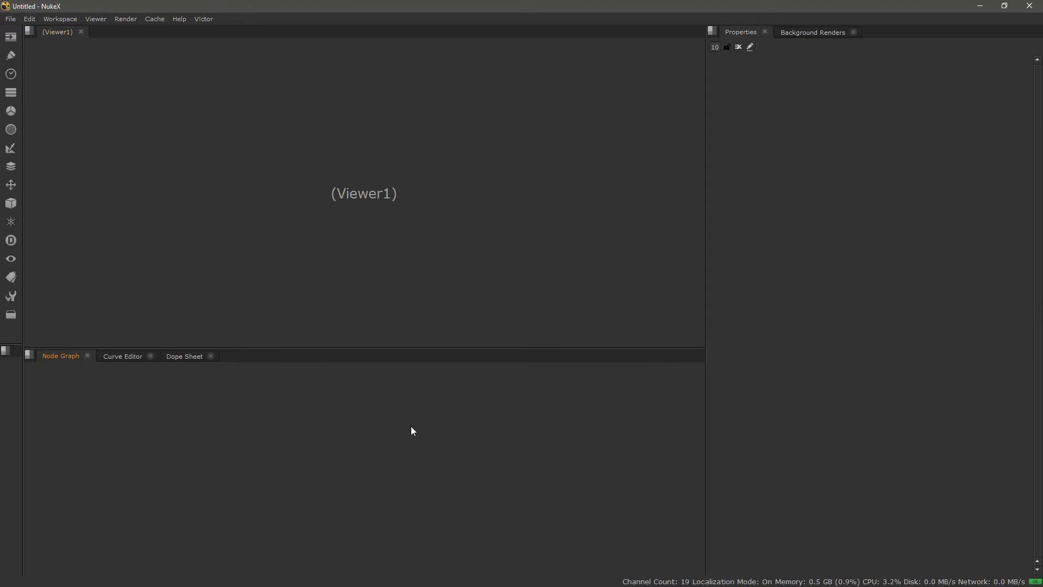
Step: Create a LiveInput node and an Output node connected below it in the empty script
key("s")
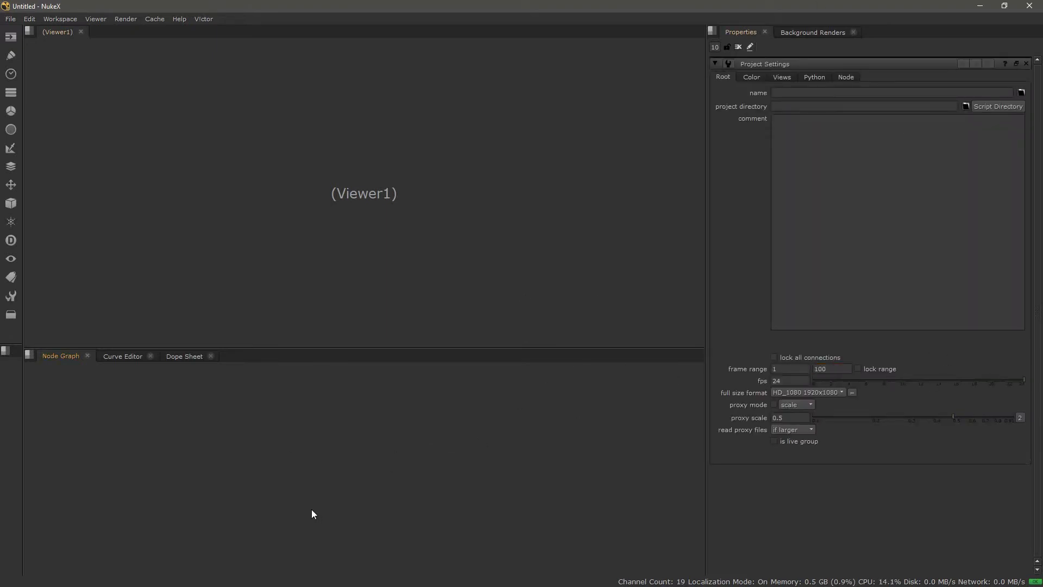
left_click(738, 47)
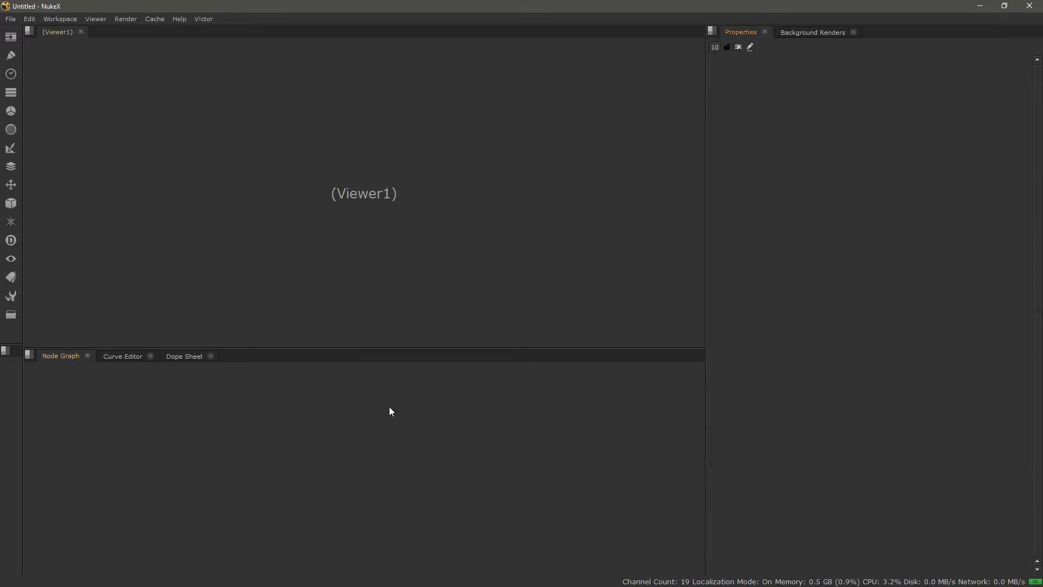
key("Tab")
type("livei")
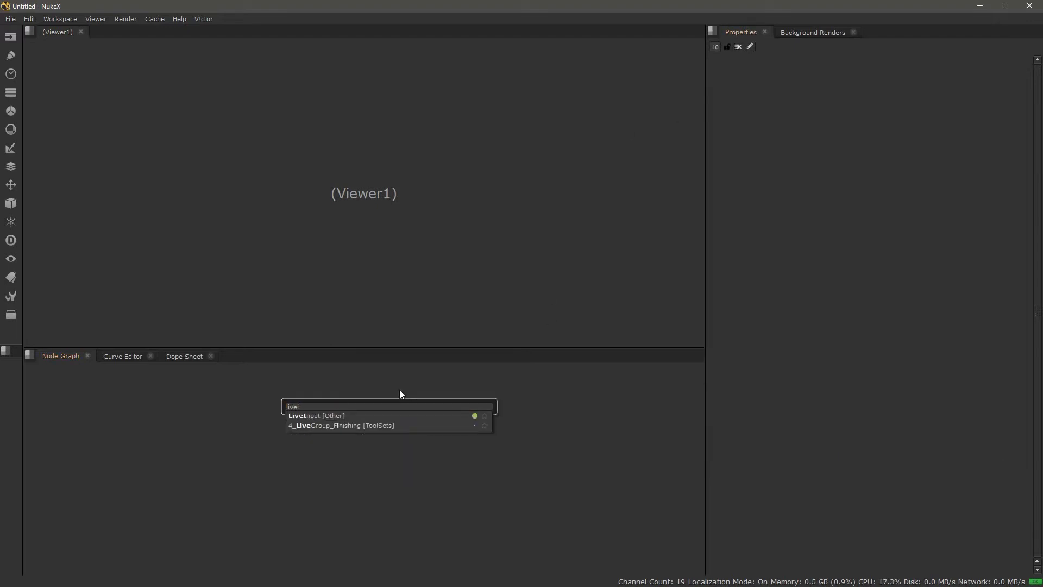
key("Return")
key("Tab")
type("out")
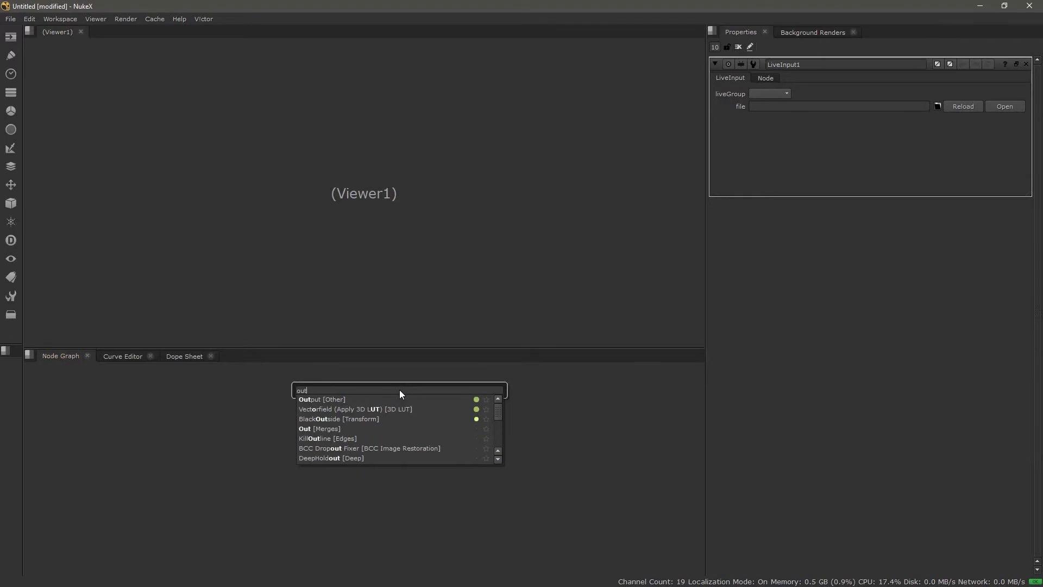
key("Return")
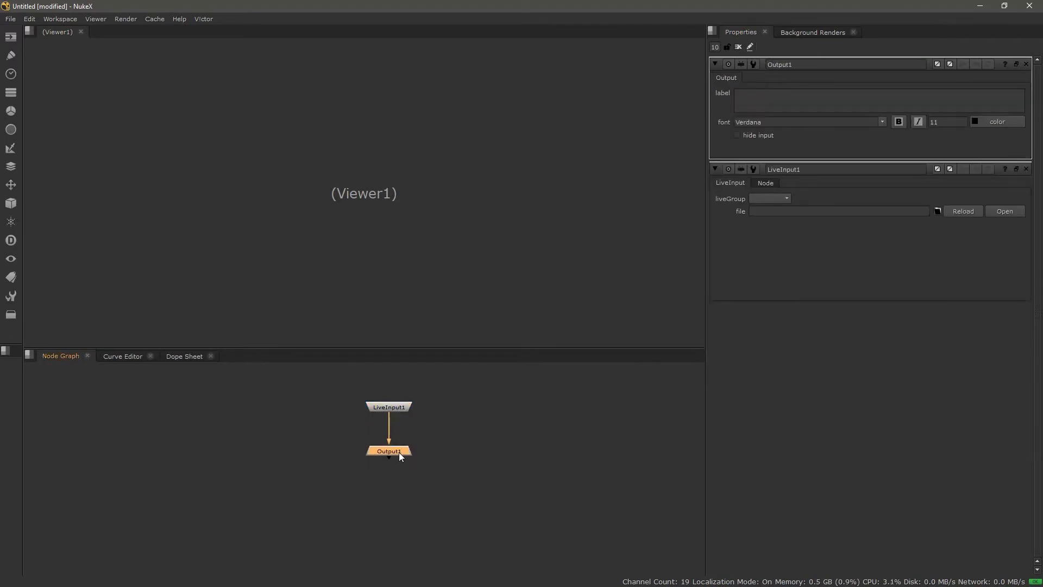
Step: Save the script as Atmosphere_V01.nk in the shot's 3_Atmosphere scripts folder and deselect the nodes
left_click(10, 19)
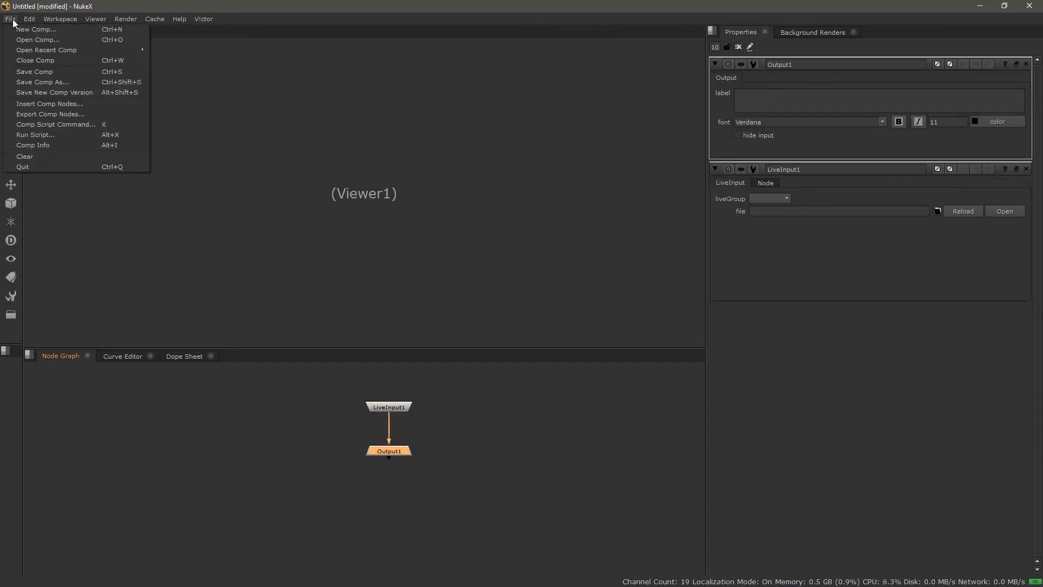
left_click(57, 82)
left_click(290, 79)
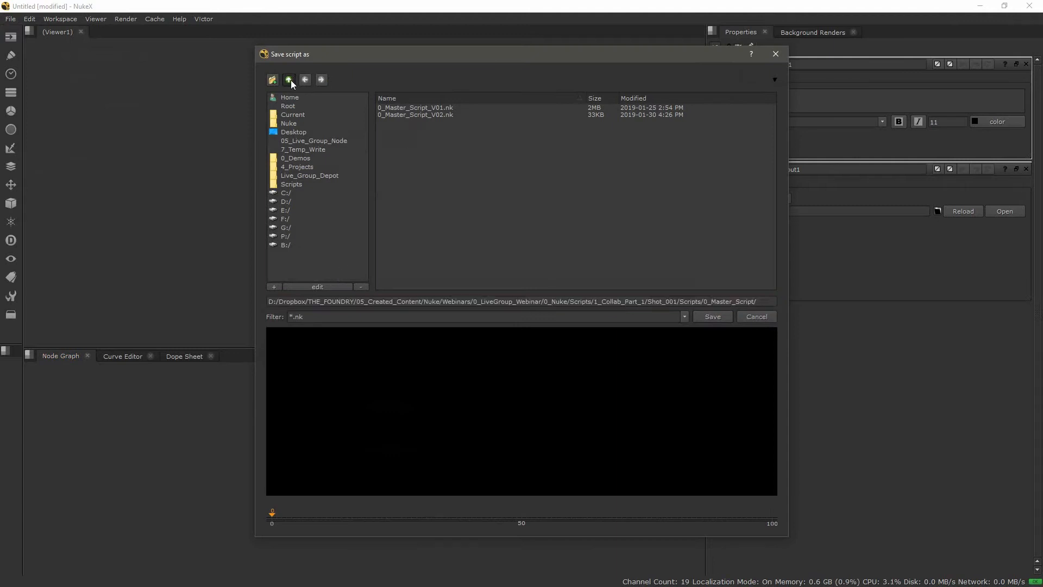
double_click(428, 129)
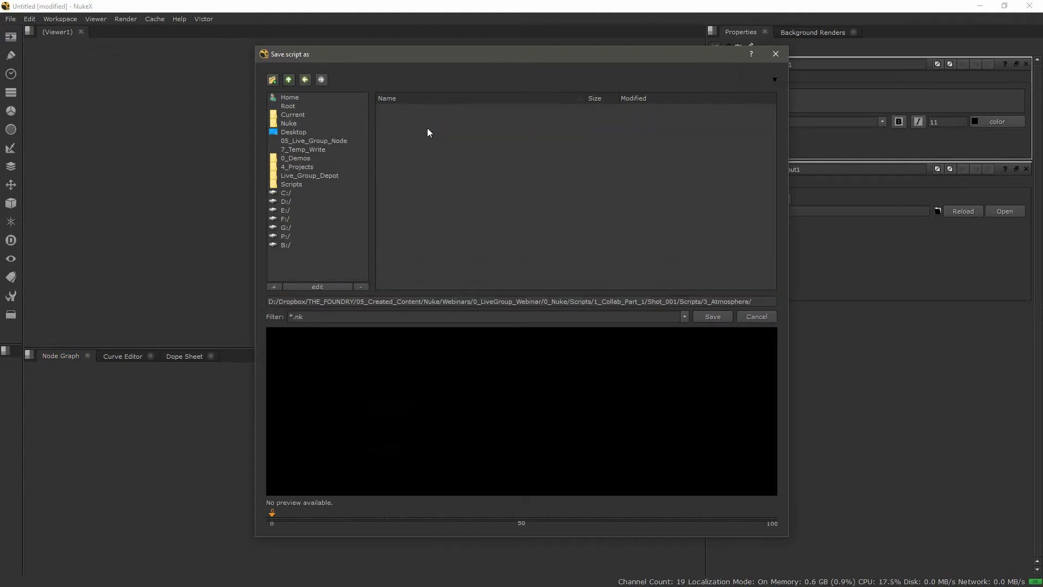
left_click(755, 301)
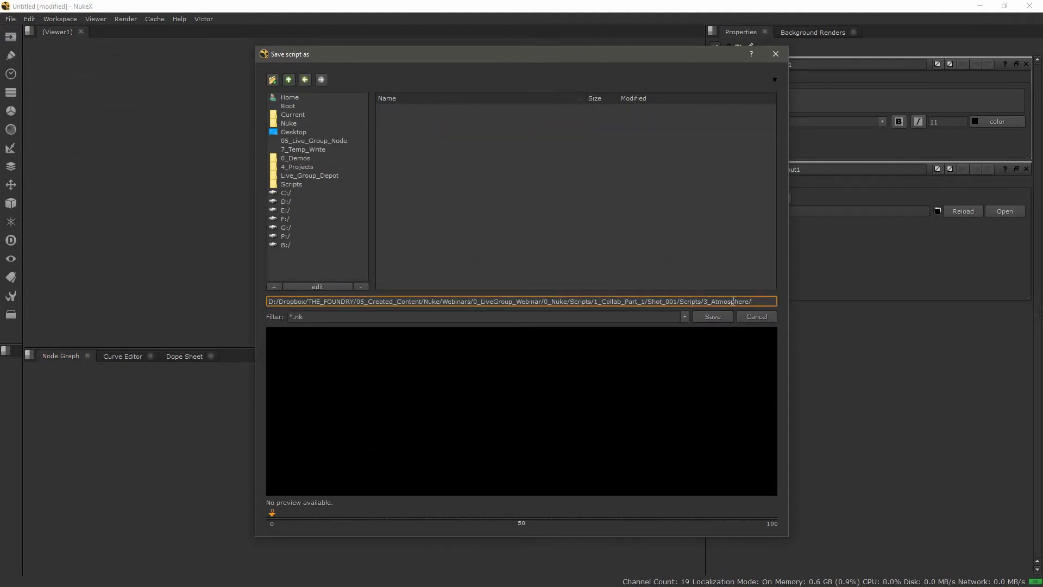
left_click_drag(711, 301, 748, 301)
key("ctrl+c")
left_click(761, 301)
key("ctrl+v")
type("_v01")
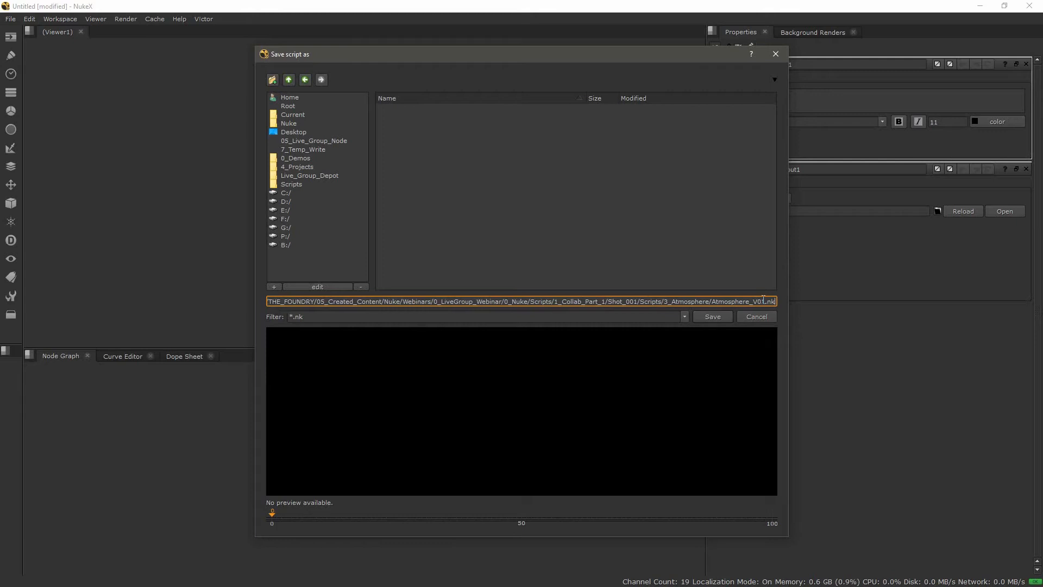
key("Return")
left_click(506, 456)
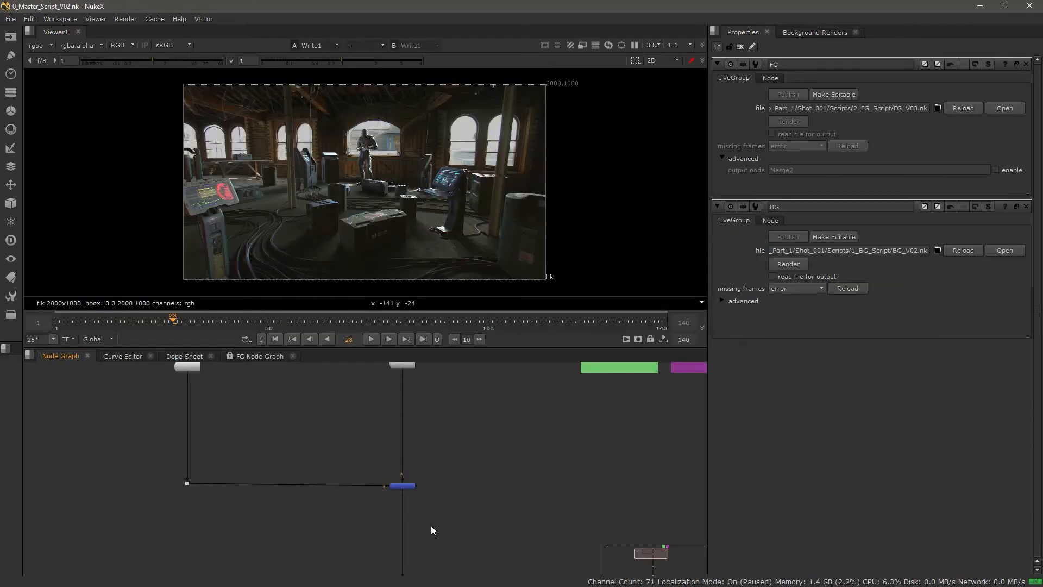
Step: In the 0_Master_Script_V02 script, insert a Dot on the pipe below the BG and FG merge and collapse it into a LiveGroup
middle_click_drag(431, 529, 449, 429)
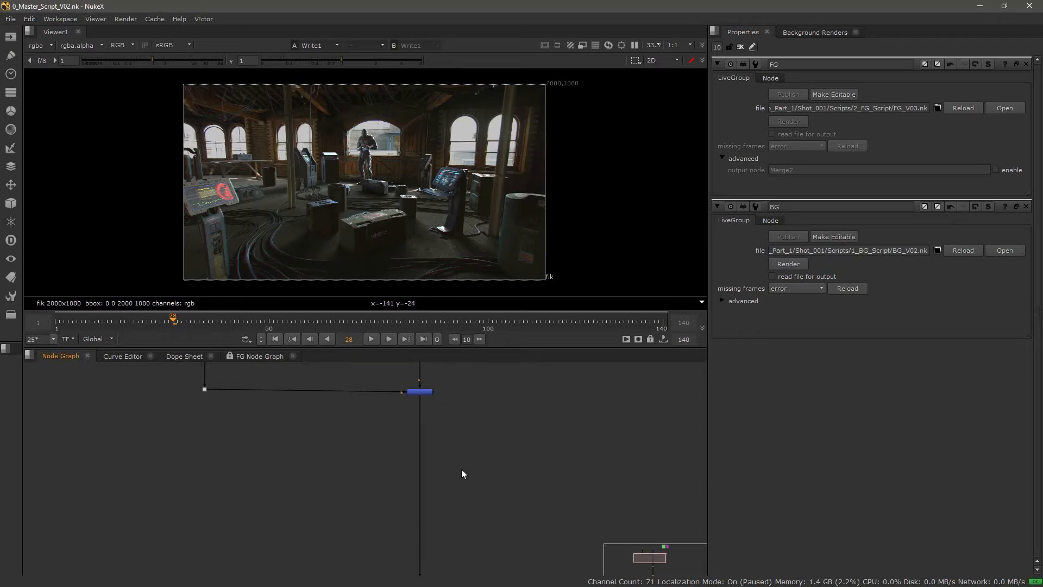
scroll(461, 469, "up", 4)
key("period")
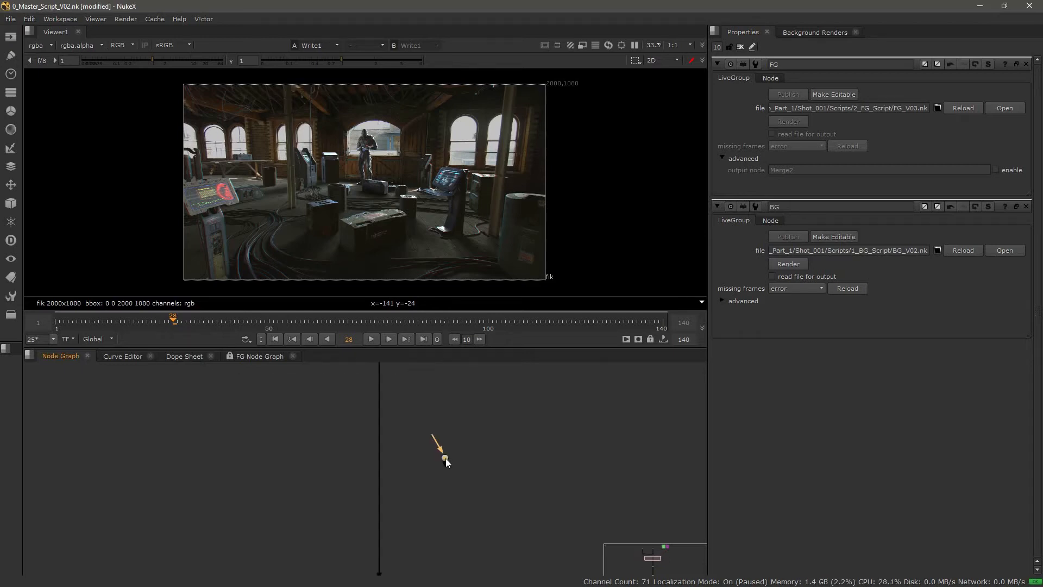
left_click_drag(445, 457, 380, 447)
left_click_drag(215, 380, 529, 515)
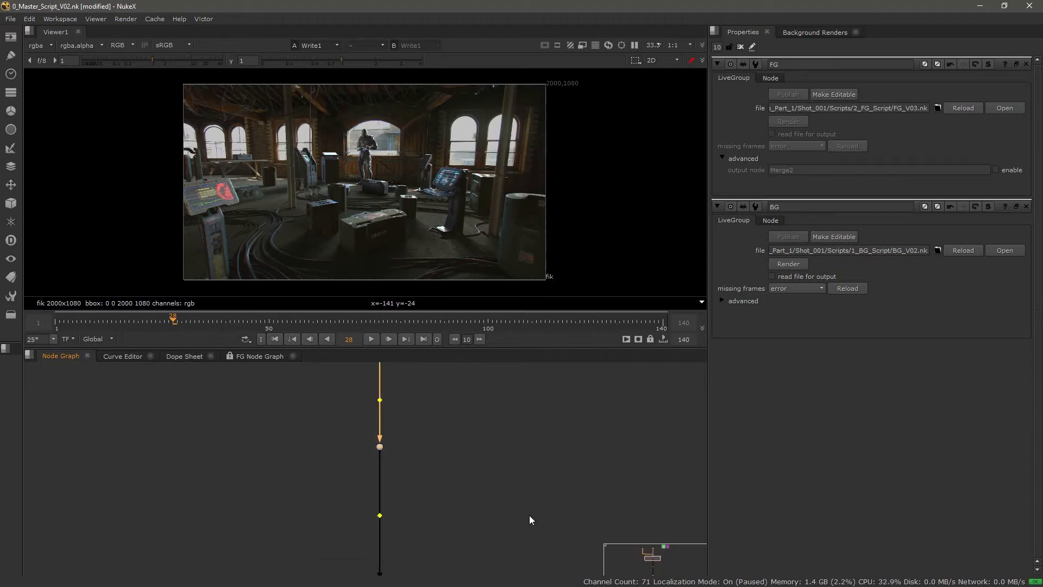
key("ctrl+l")
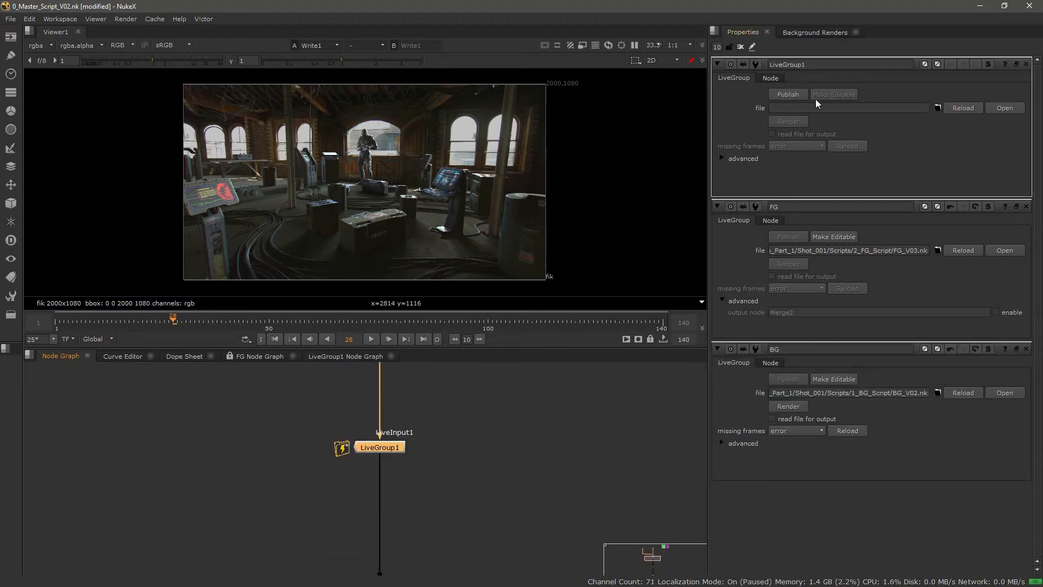
Step: Load Atmosphere_V01.nk from the 3_Atmosphere folder as the new LiveGroup's file
left_click(938, 108)
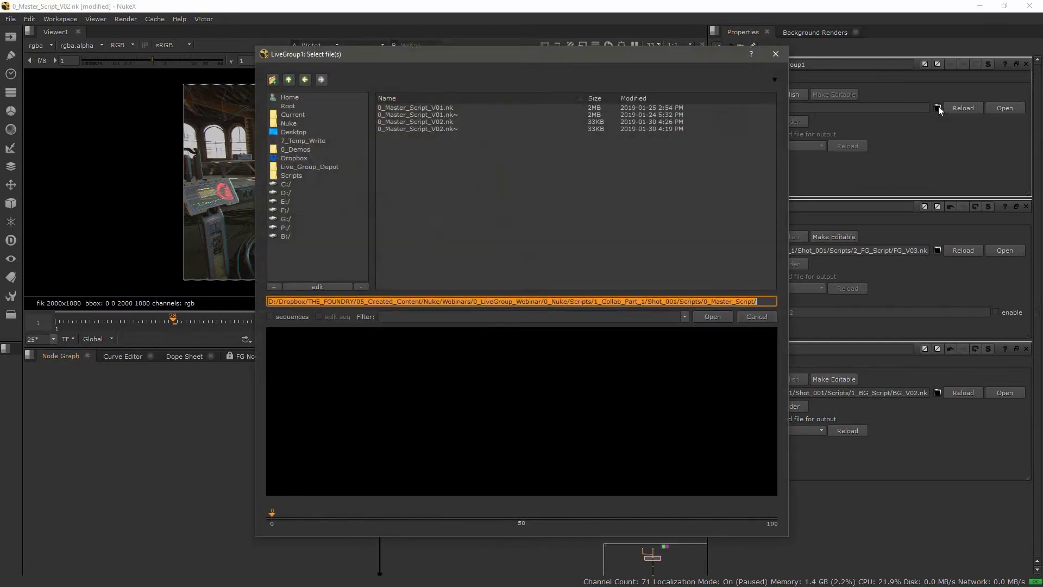
left_click(290, 82)
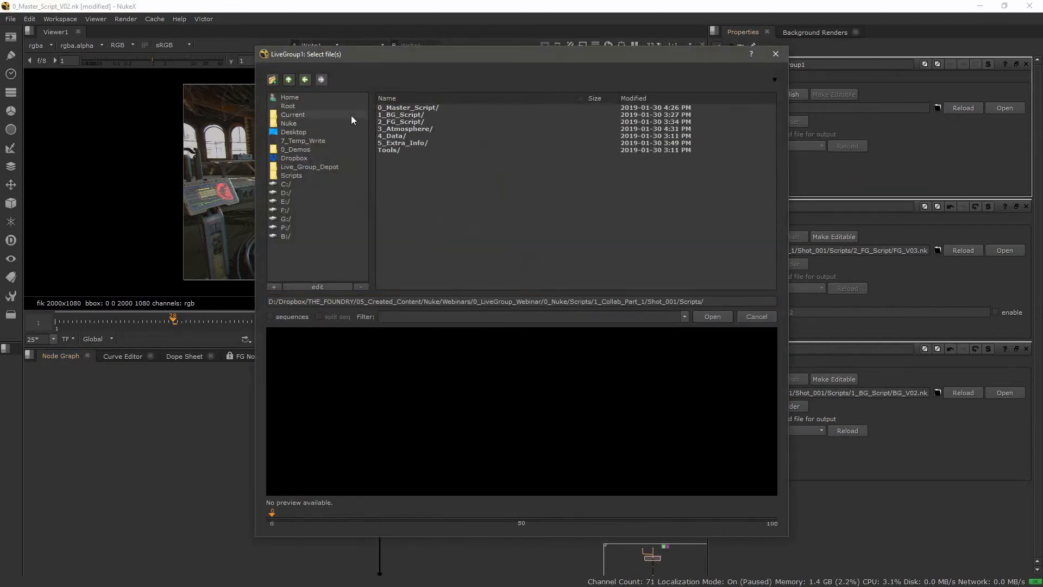
double_click(417, 127)
double_click(415, 107)
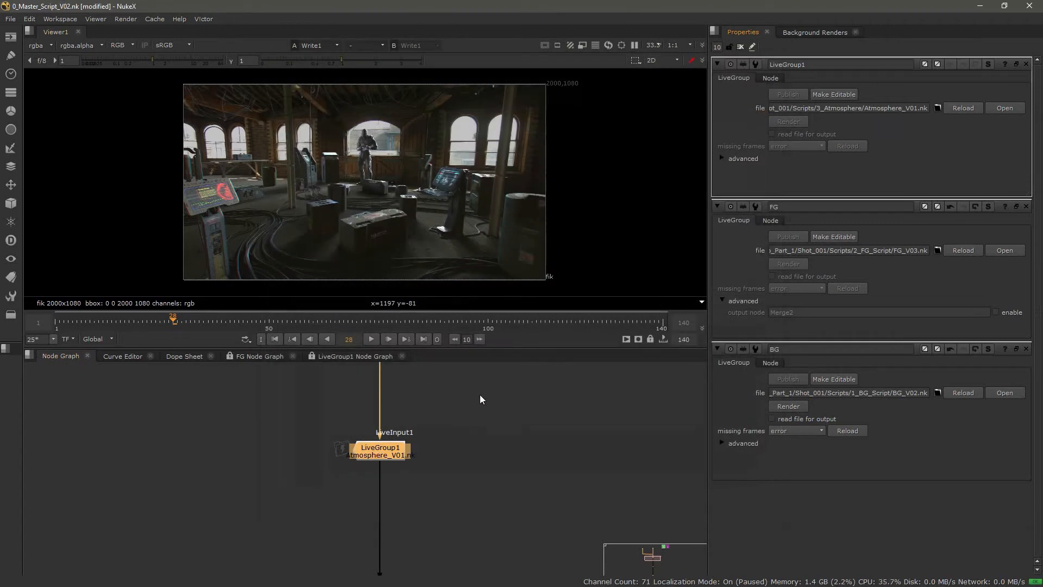
left_click(481, 443)
scroll(303, 447, "up", 2)
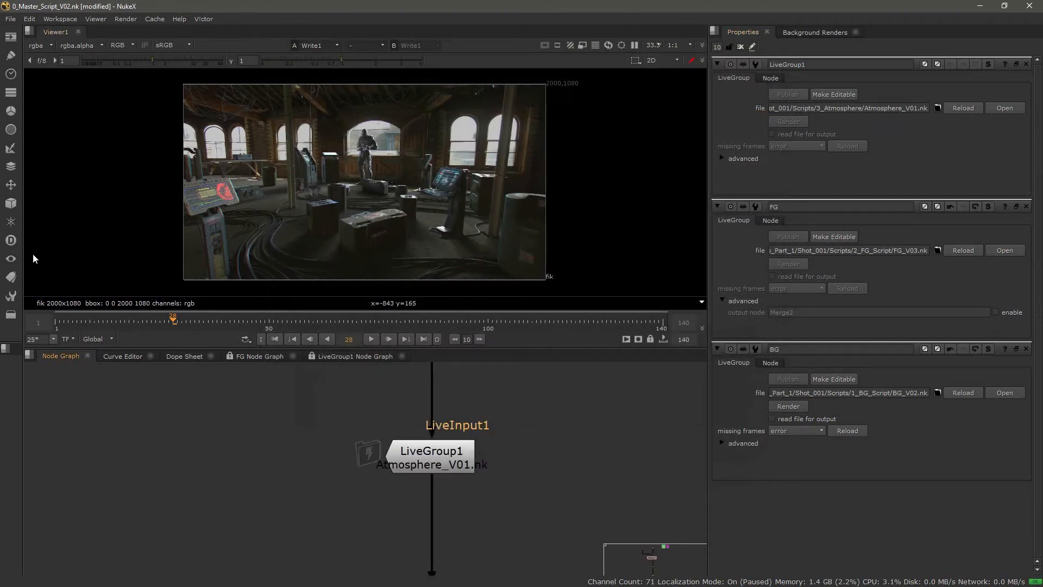
Step: Save the master script as a new comp version
scroll(477, 467, "down", 4)
middle_click_drag(517, 432, 458, 538)
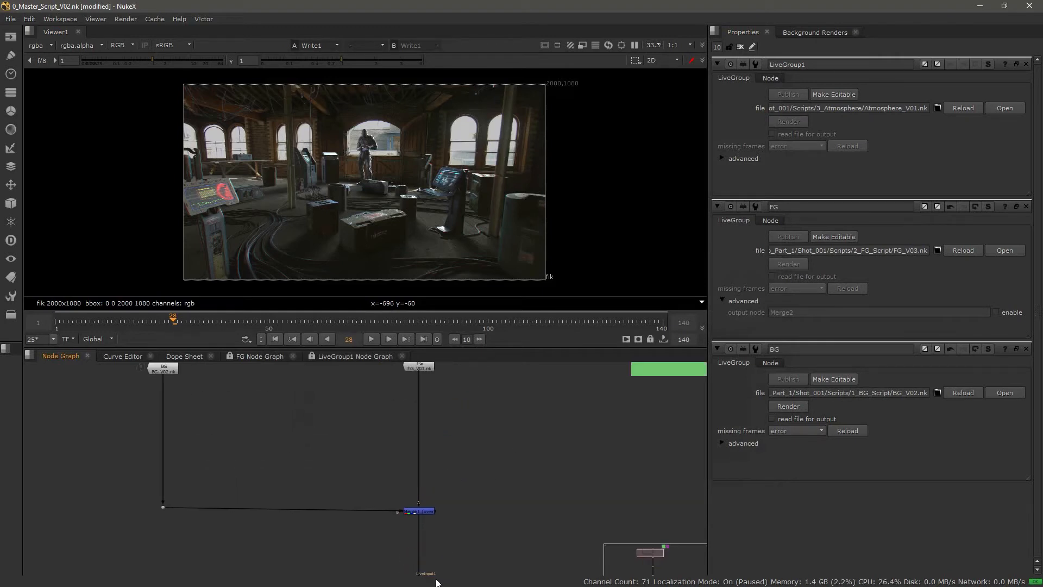
left_click(11, 19)
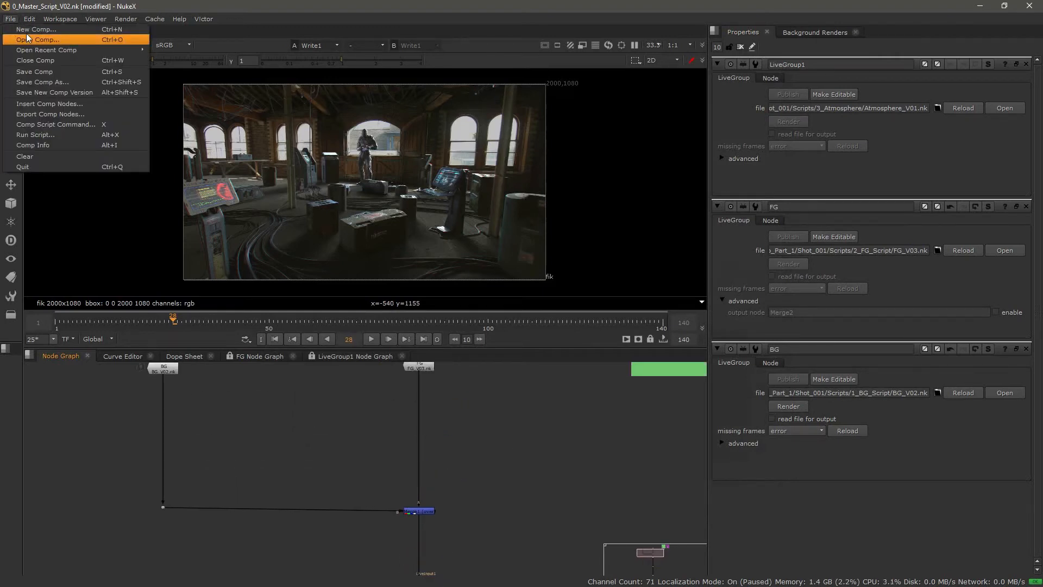
left_click(67, 92)
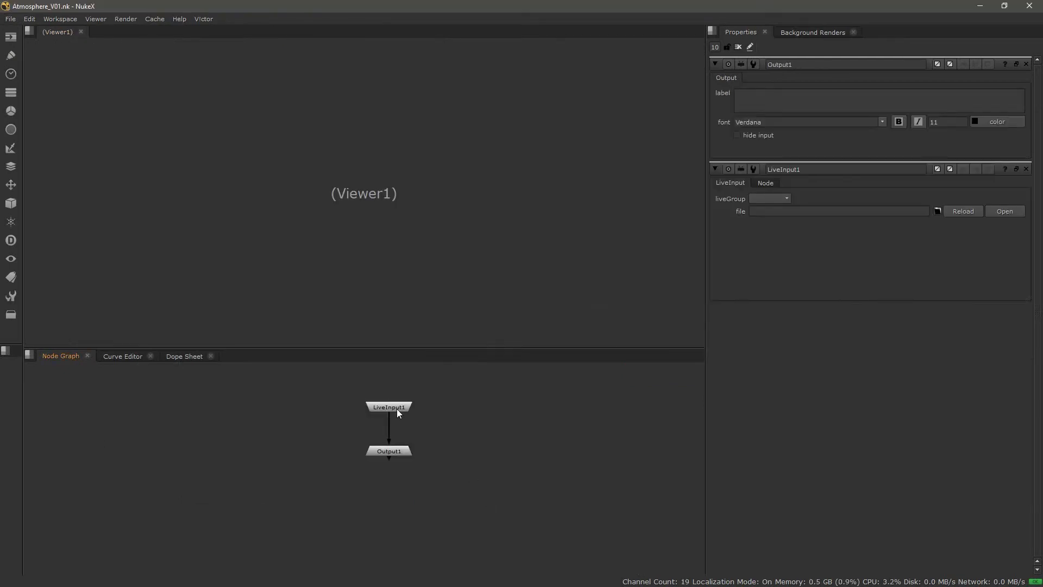
Step: In the Atmosphere_V01 script, set the LiveInput node's file to 0_Master_Script_V03.nk from the 0_Master_Script folder
double_click(396, 408)
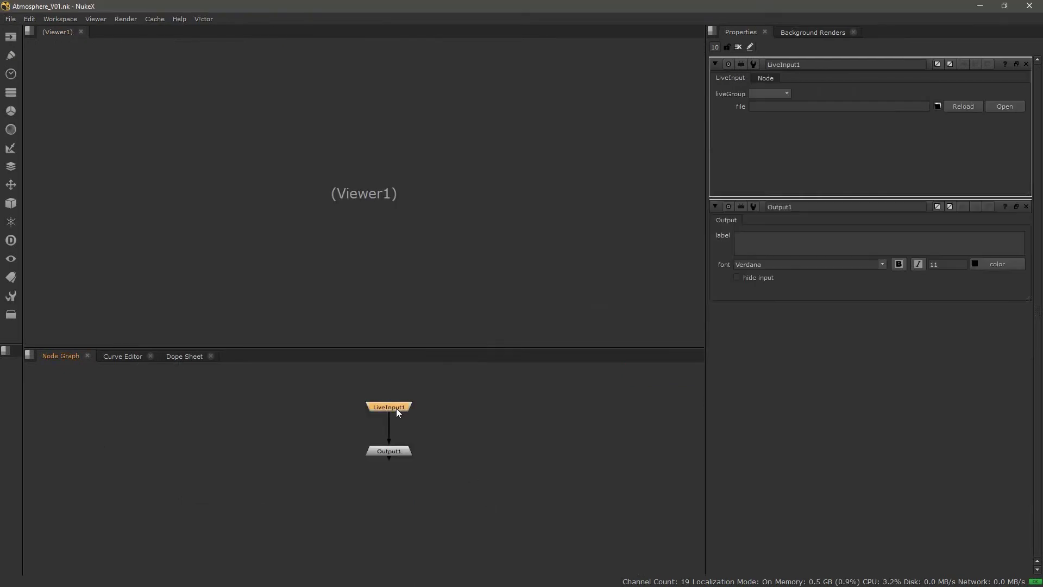
left_click(937, 106)
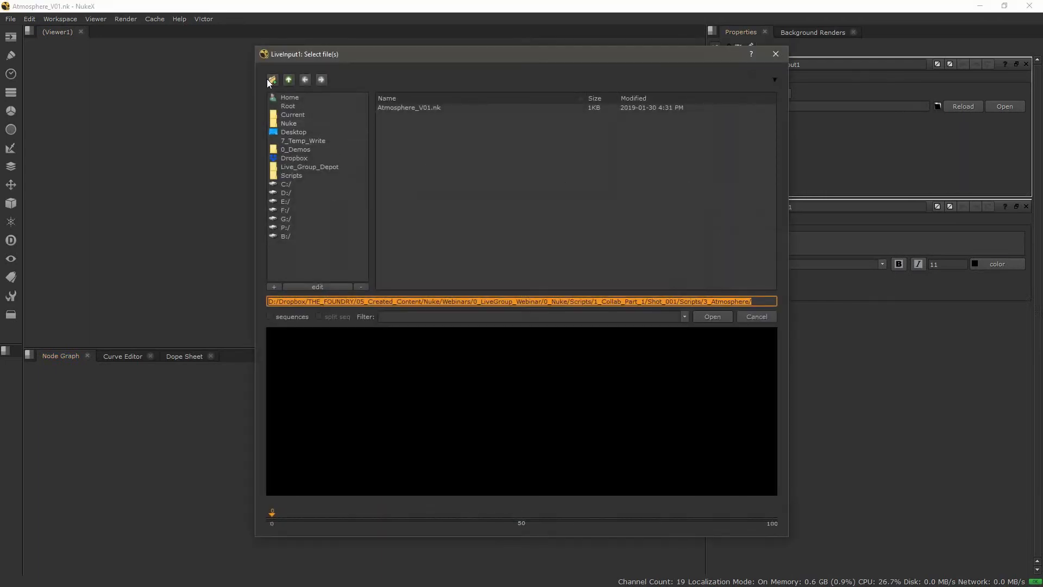
left_click(289, 81)
double_click(408, 107)
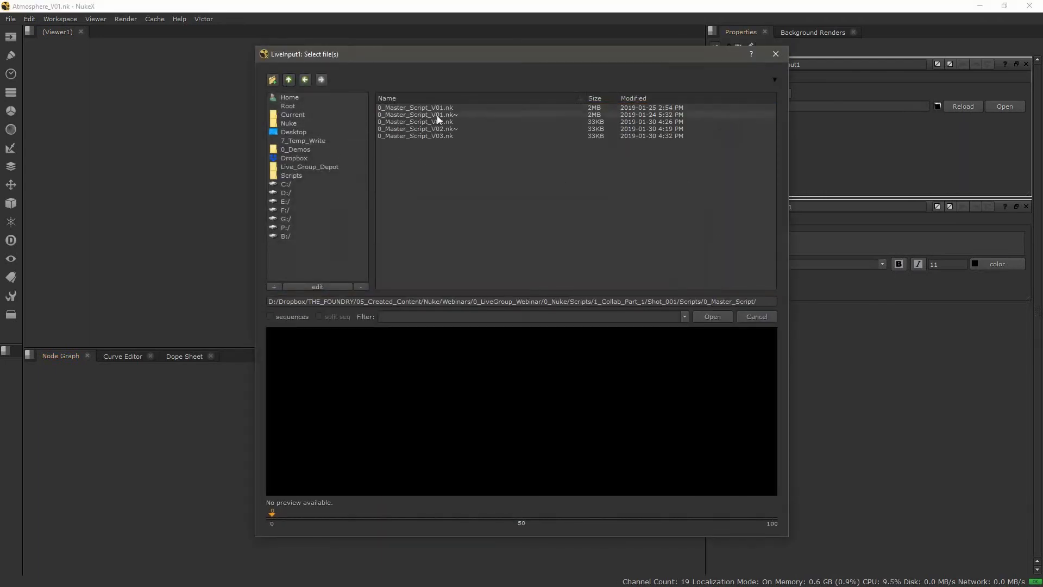
double_click(427, 136)
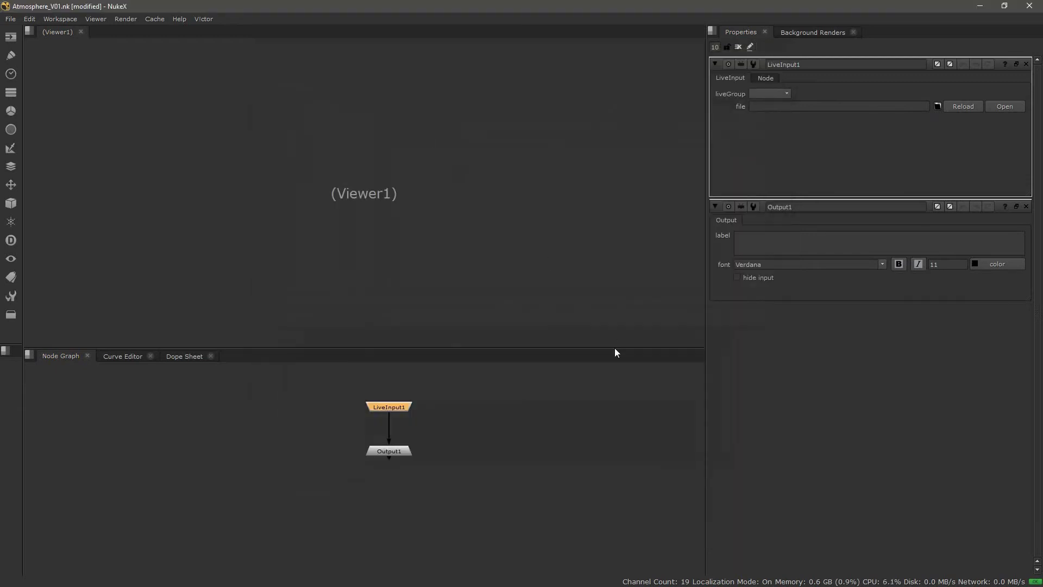
Step: Raise the LiveInput node slightly, connect a Viewer to it, and place the Viewer node off to the side
left_click_drag(383, 406, 385, 394)
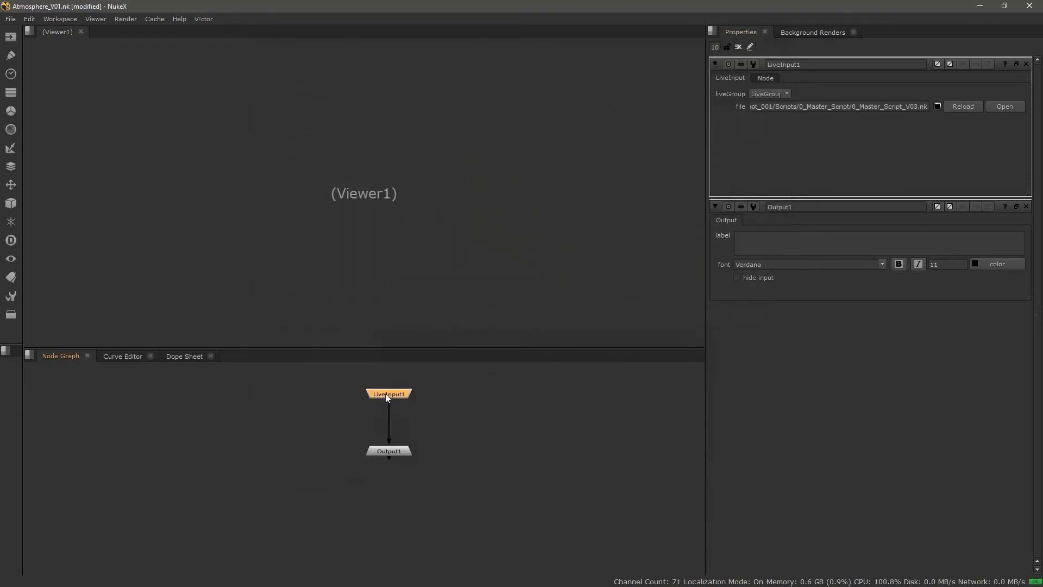
key("1")
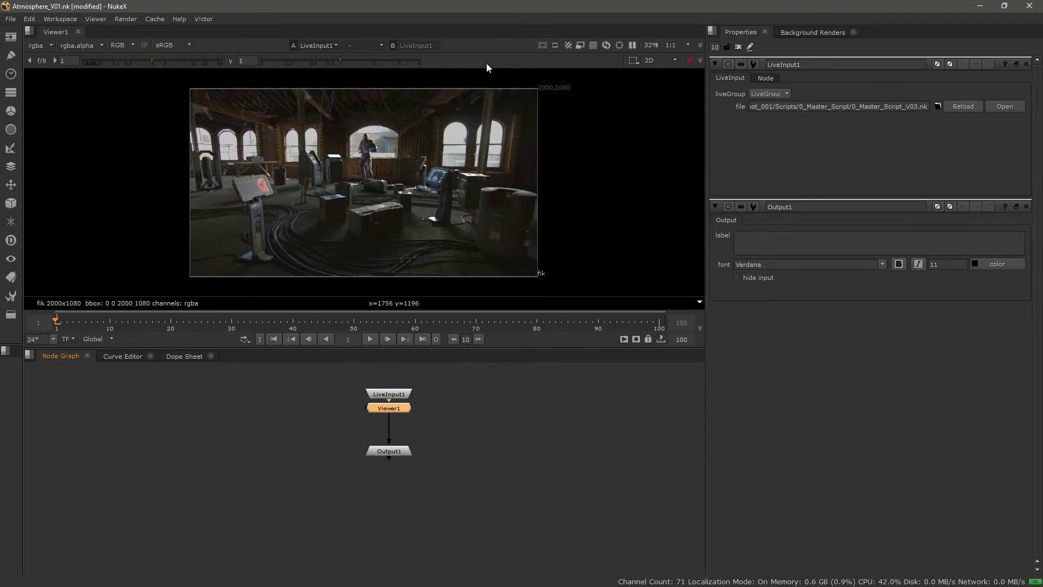
left_click_drag(393, 412, 208, 499)
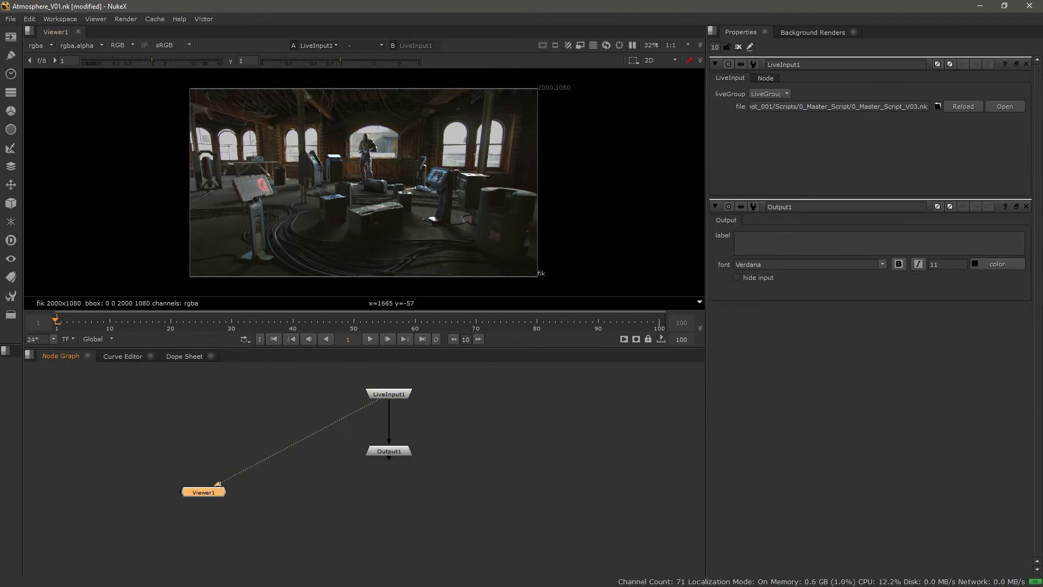
Step: Switch to the 0_Master_Script_V03 script and rename the LiveGroup below the merge to Atmosphere
key("alt+Tab")
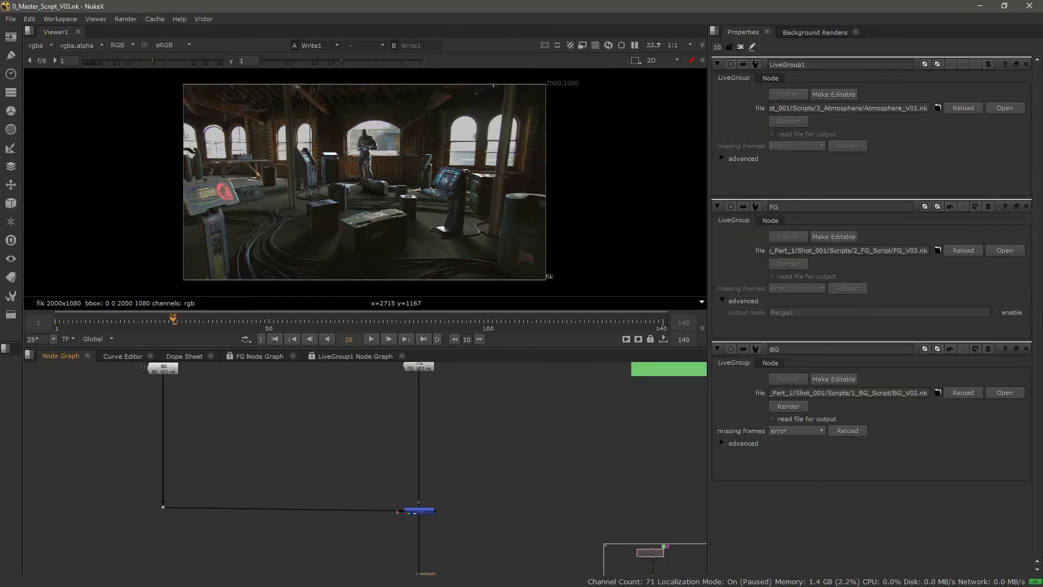
middle_click_drag(450, 497, 418, 364)
left_click(399, 468)
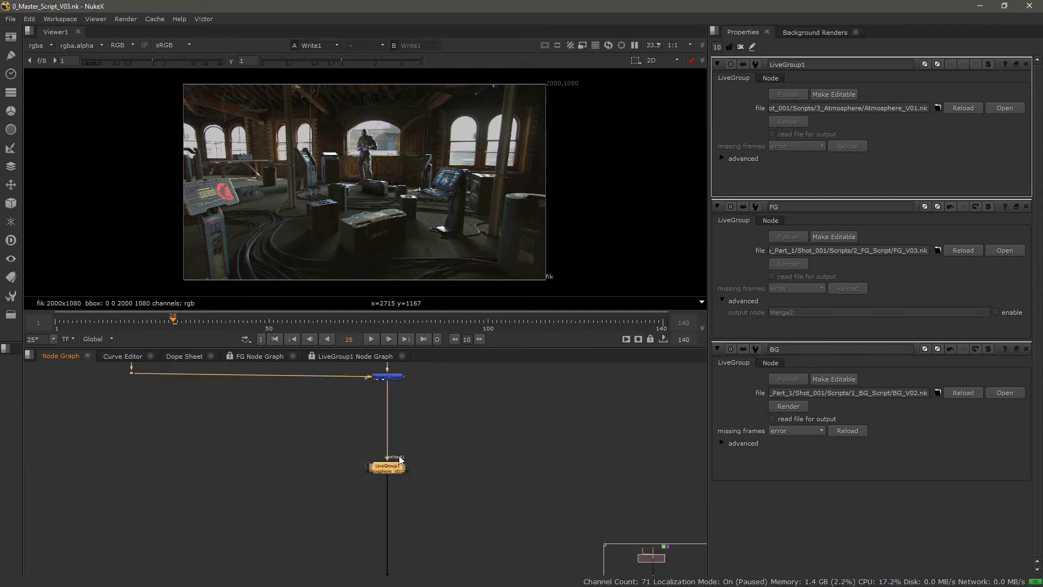
middle_click_drag(427, 490, 361, 488)
scroll(344, 423, "up", 2)
key("n")
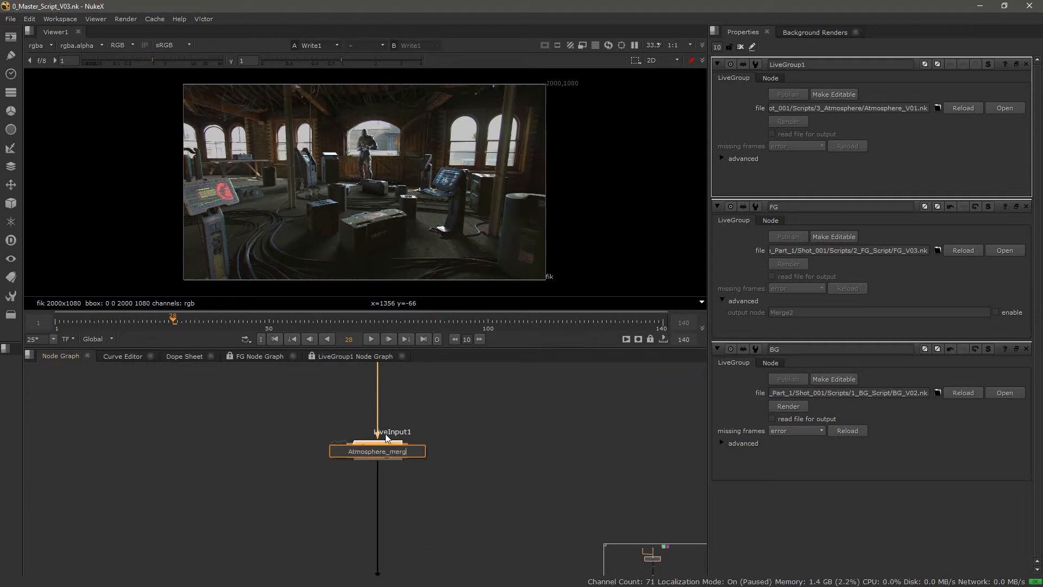
type("Atmosphere")
key("Return")
left_click(455, 483)
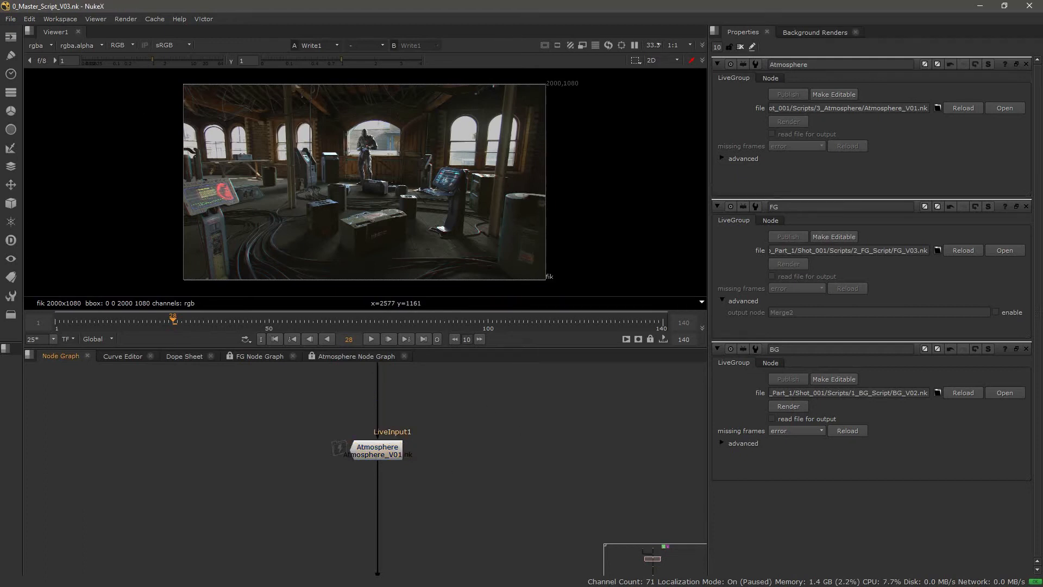
Step: Switch to the Atmosphere_V01 script and set the LiveInput node's liveGroup to Atmosphere
key("alt+Tab")
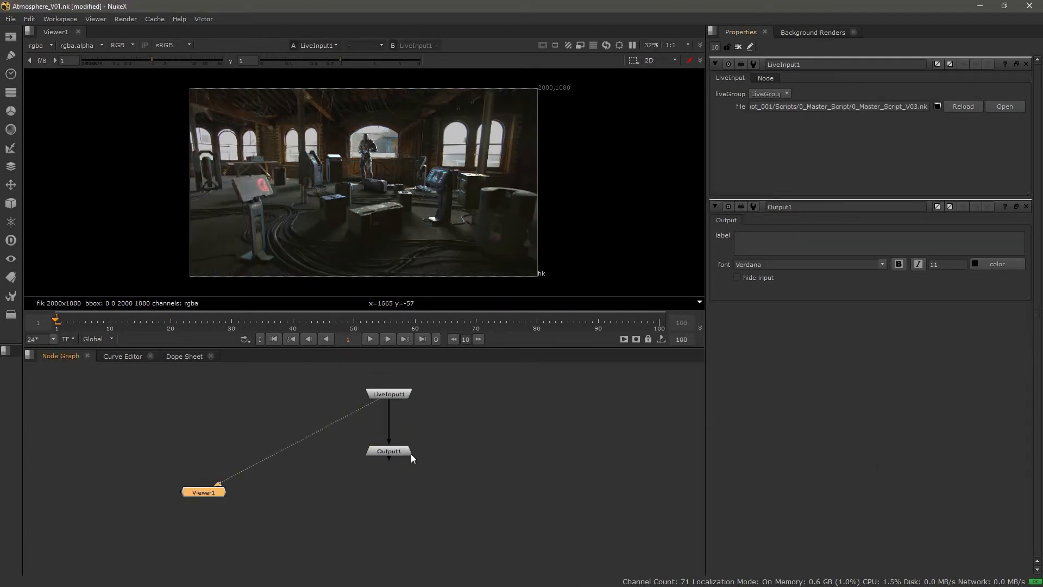
left_click(394, 395)
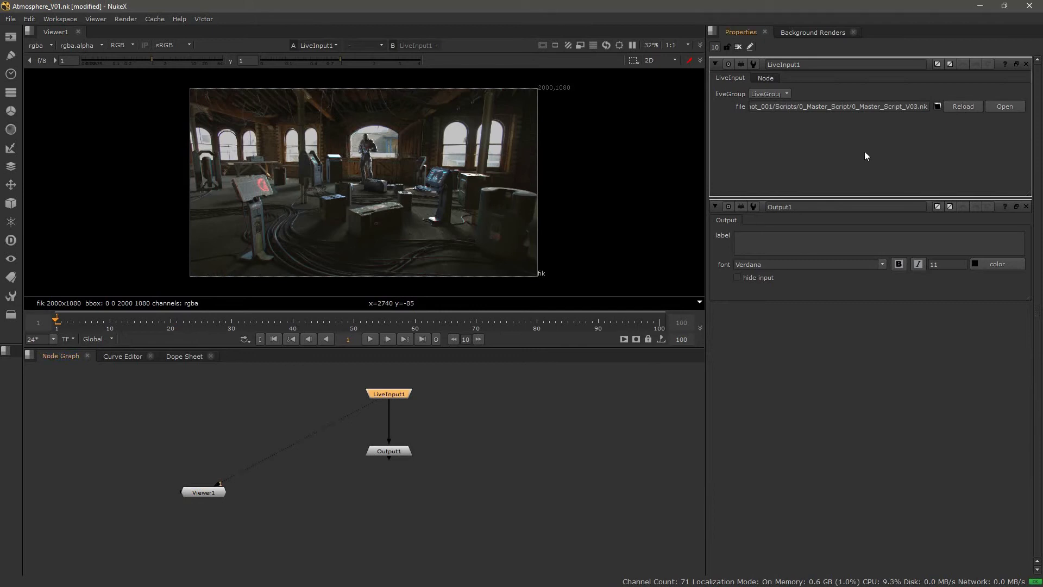
scroll(770, 95, "down", 1)
left_click_drag(843, 107, 928, 107)
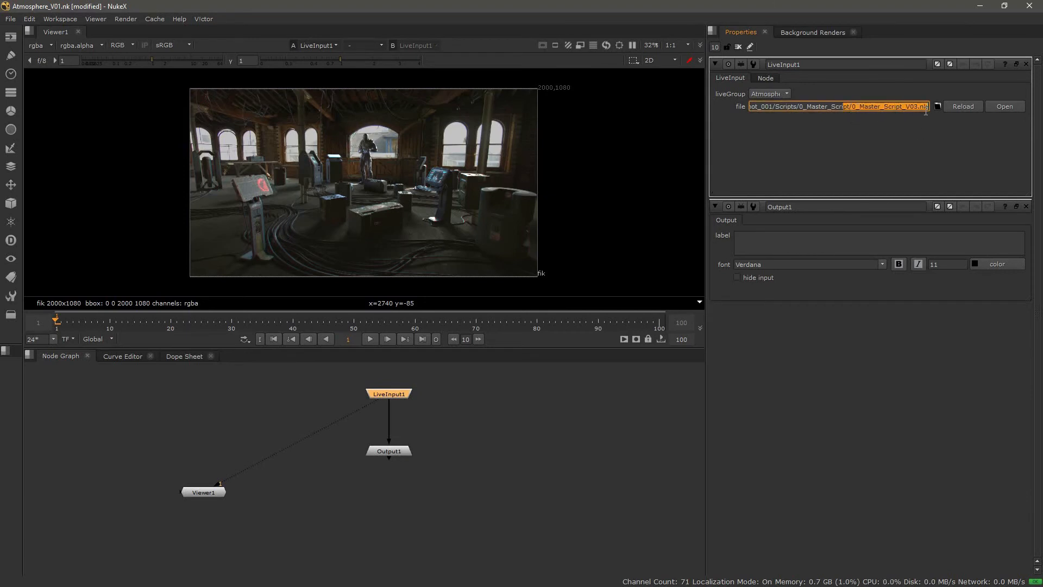
left_click(905, 169)
Step: Move the Output node further down and add a LiveGroup node beside the connection between LiveInput and Output
left_click_drag(390, 454, 392, 540)
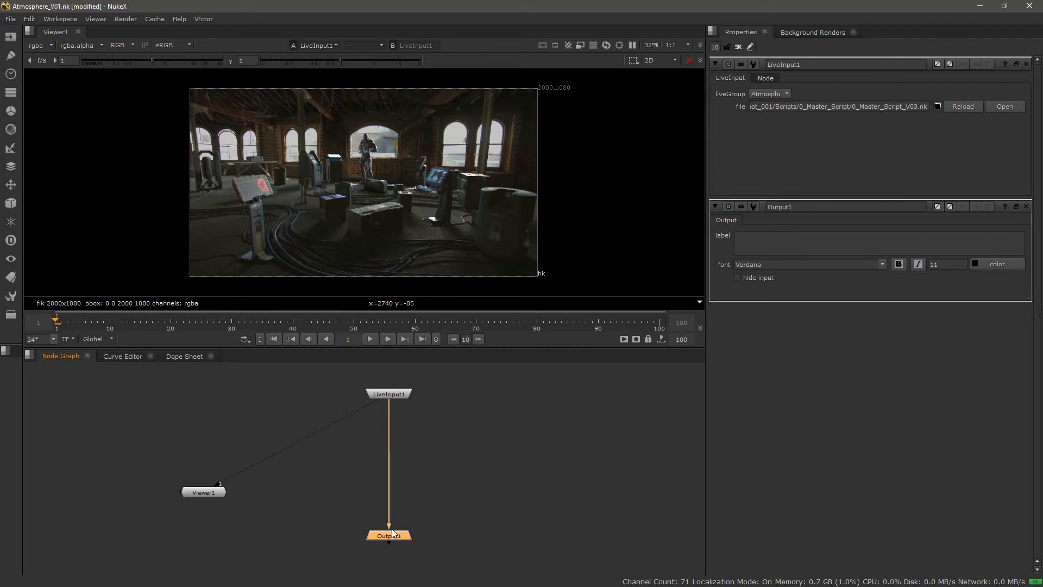
left_click(433, 457)
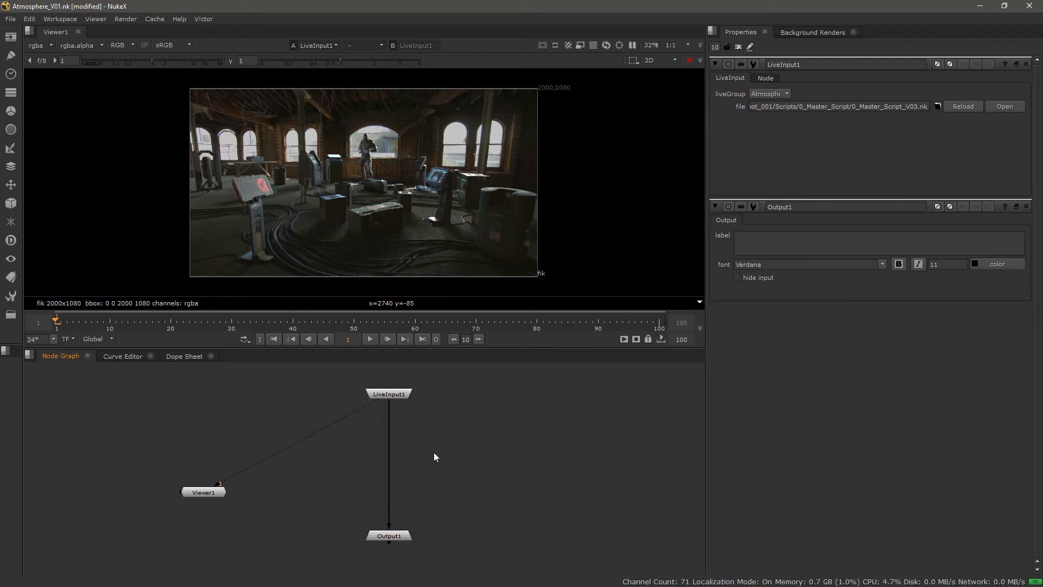
key("Tab")
key("Escape")
key("ctrl+l")
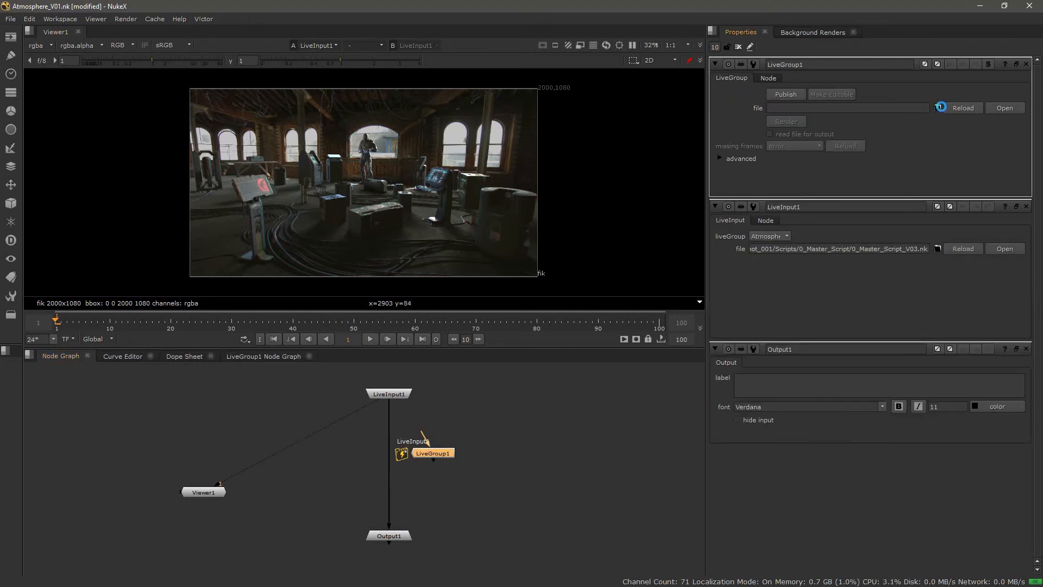
Step: Set the new LiveGroup's file to Fog_Asset_v01.nk from the 5_Extra_Info folder
left_click(937, 108)
left_click(290, 81)
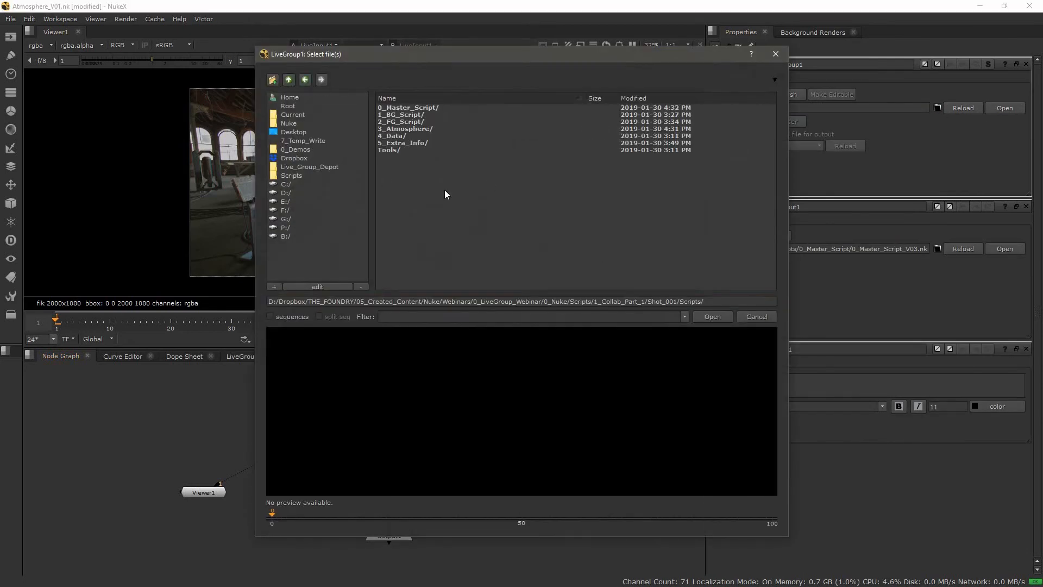
double_click(415, 143)
left_click(405, 115)
double_click(405, 115)
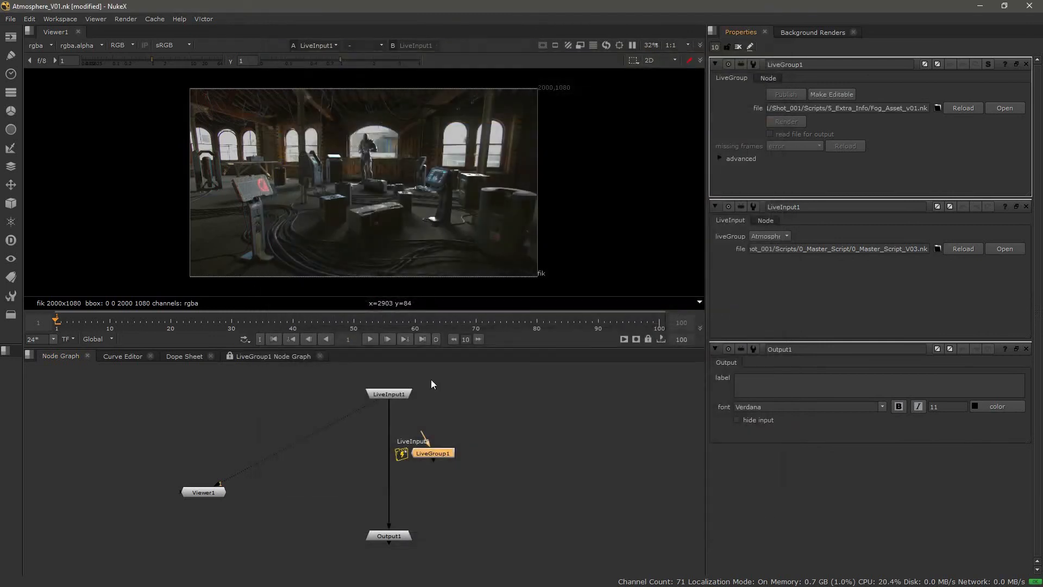
Step: Merge the fog LiveGroup into the connection between LiveInput and Output using the screen operation, and view the Merge node
left_click_drag(437, 457, 390, 468)
key("m")
left_click(362, 477)
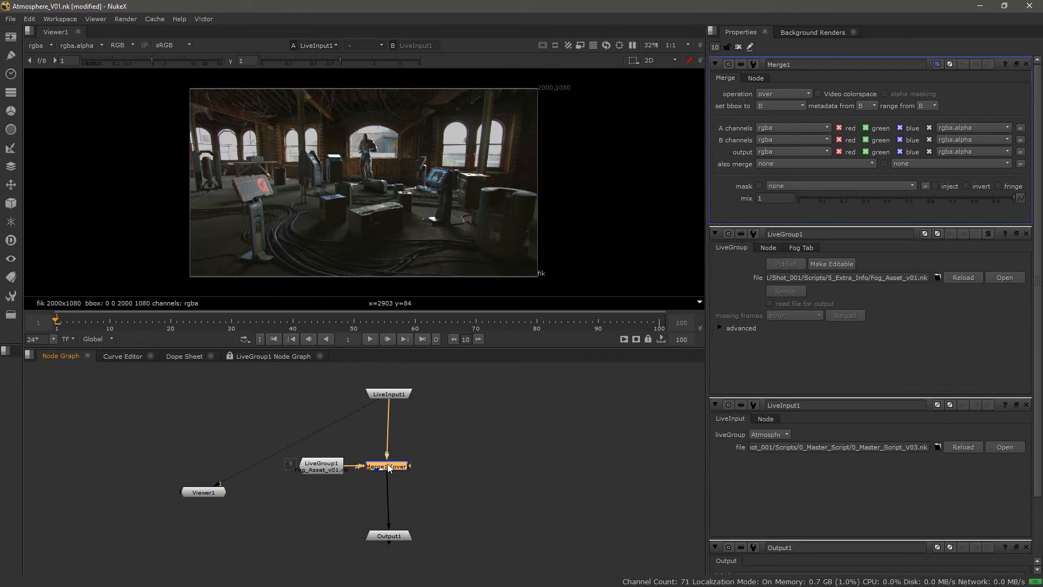
left_click(799, 95)
left_click(780, 264)
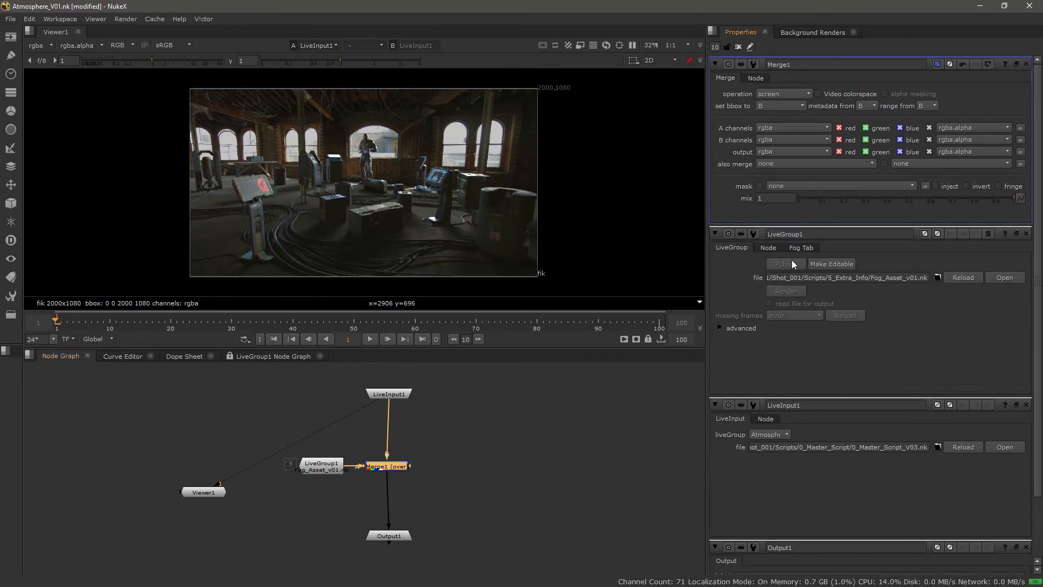
key("1")
left_click(394, 466)
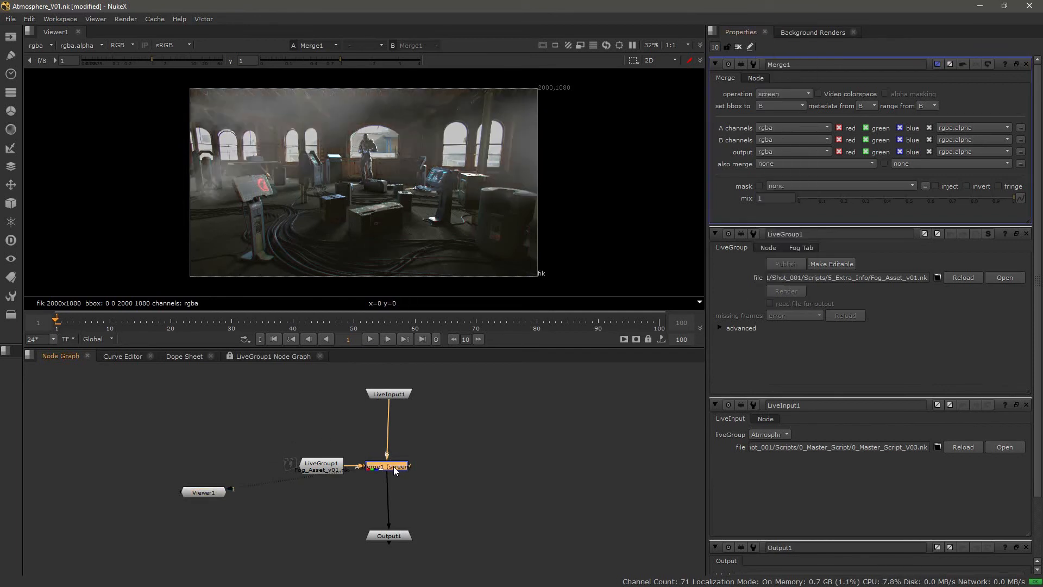
Step: Set the fog LiveGroup's Fog Type to 4
left_click(328, 466)
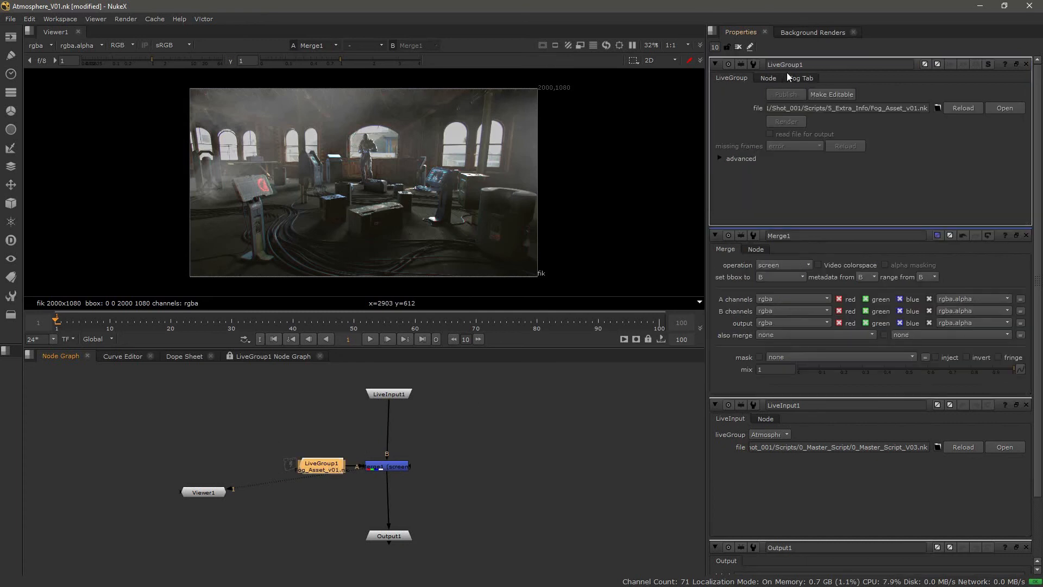
left_click(800, 77)
left_click_drag(839, 95, 901, 94)
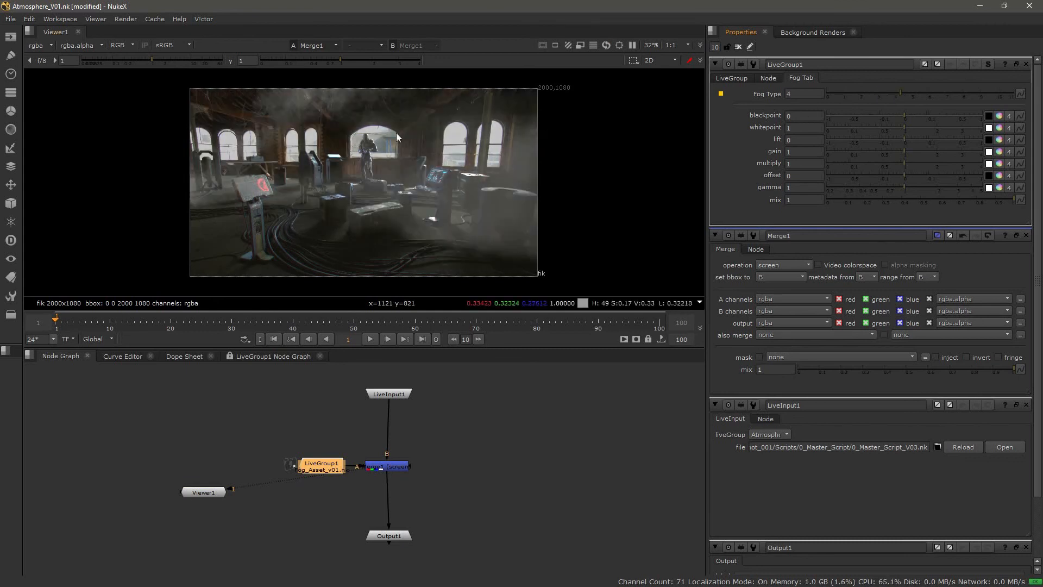
left_click(535, 445)
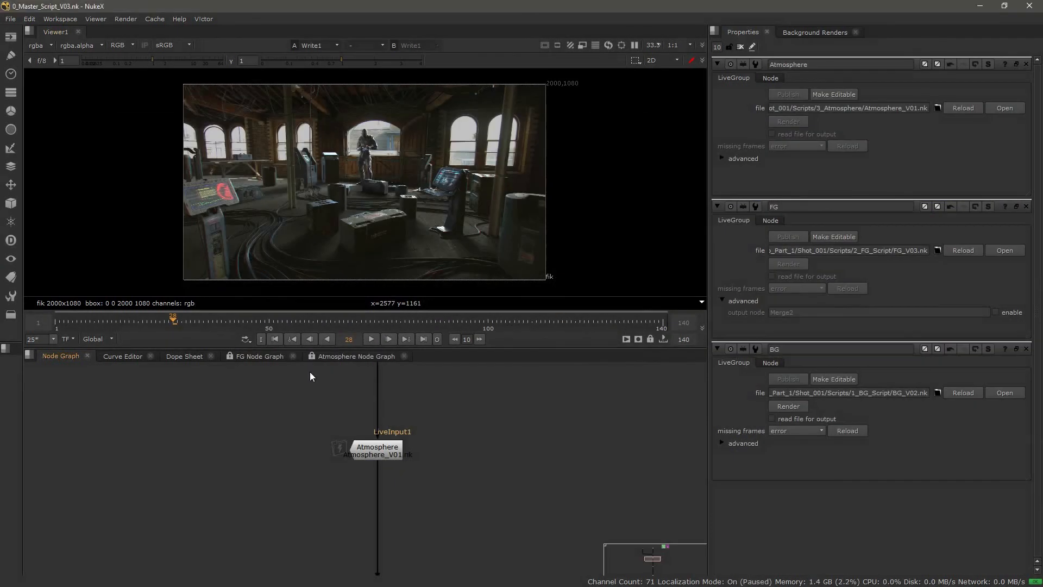
Step: In the 0_Master_Script_V03 script, select the Atmosphere LiveGroup and reload it to bring in the fog
left_click(370, 446)
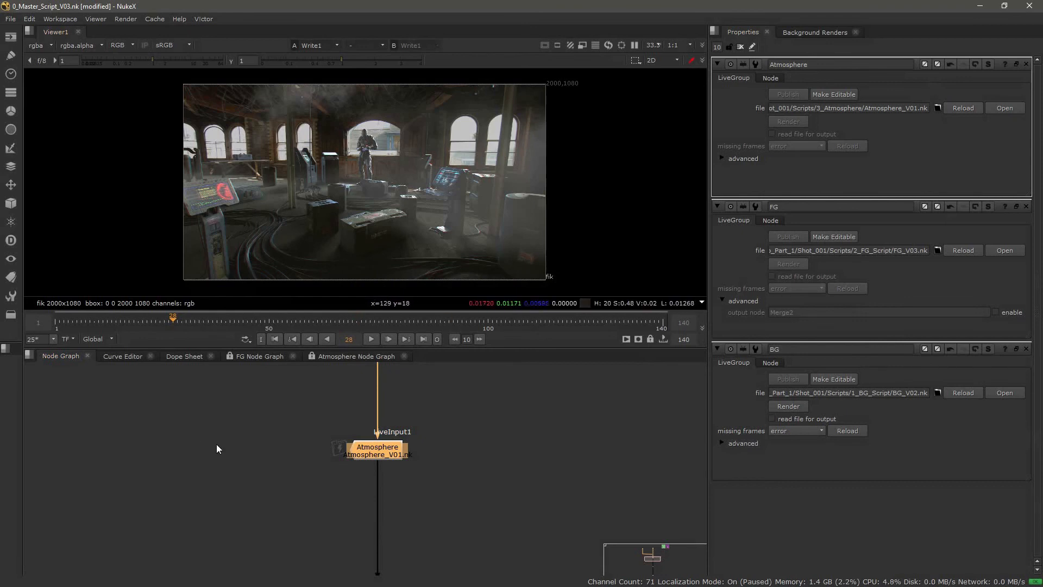
scroll(262, 442, "down", 2)
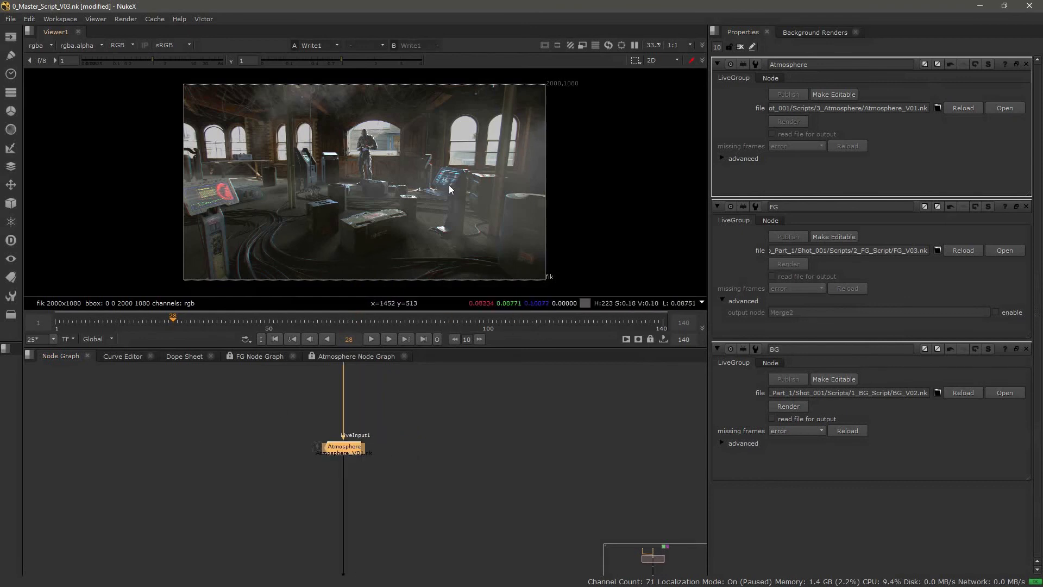